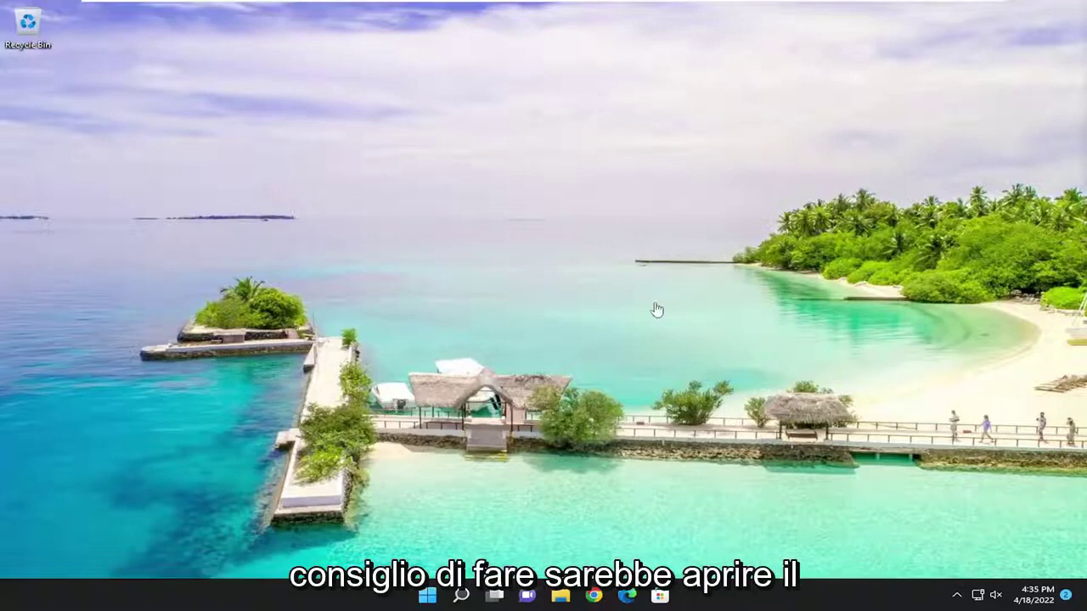
Search 'regedit' and run Registry Editor as administrator, approving the UAC prompt
{"action": "left_click", "coordinate": [460, 596]}
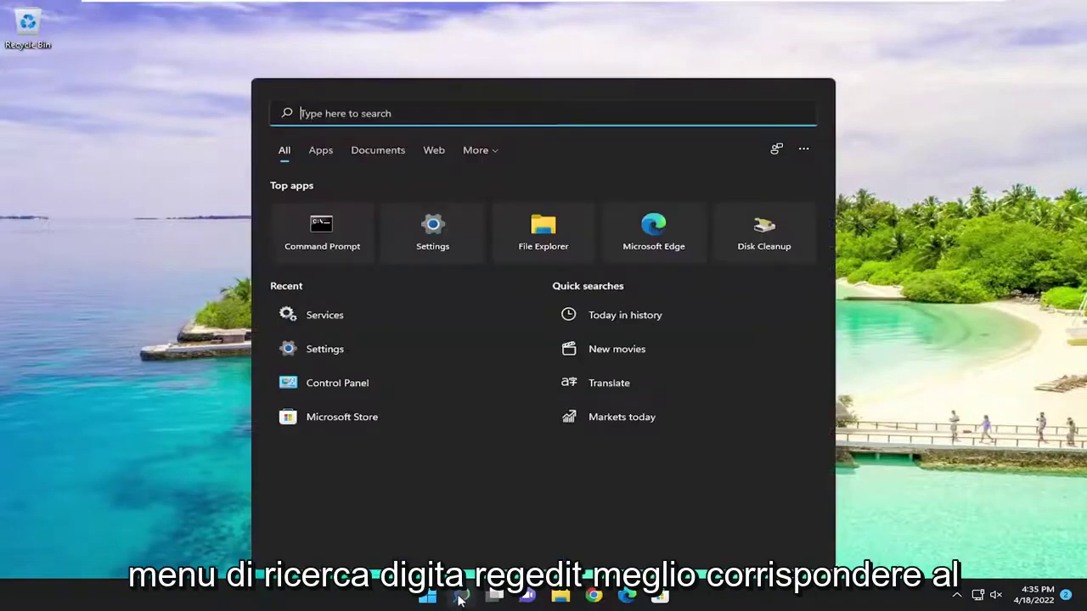
{"action": "type", "text": "regedit"}
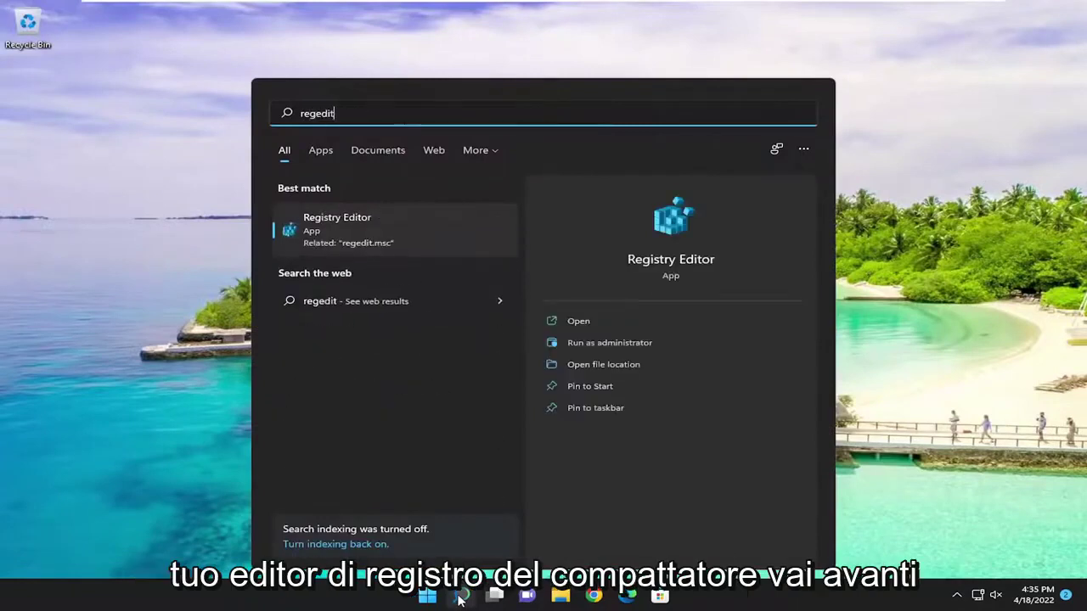
{"action": "right_click", "coordinate": [319, 223]}
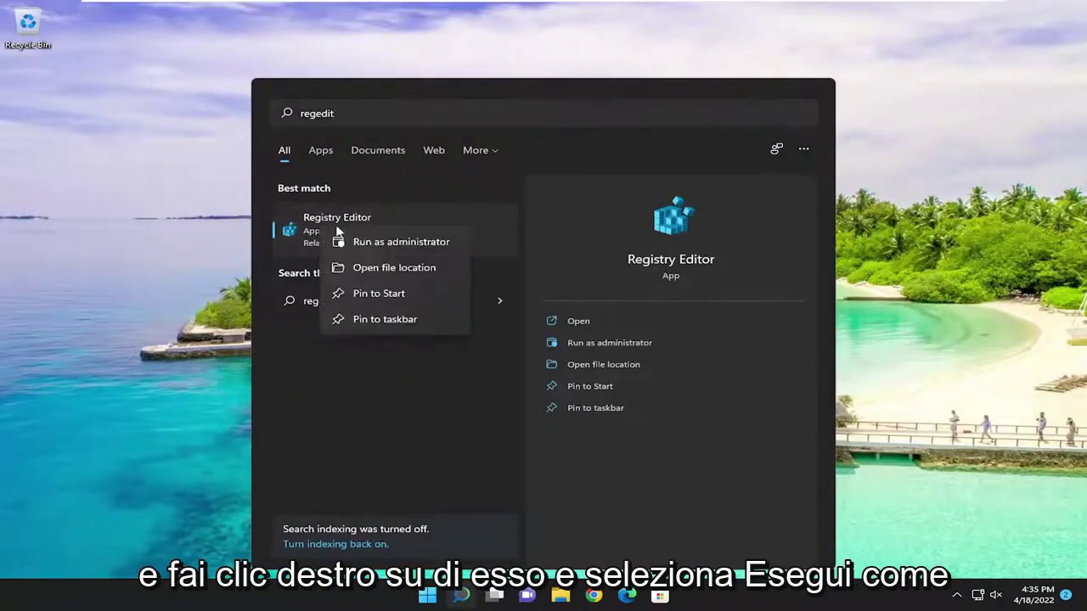
{"action": "left_click", "coordinate": [407, 243]}
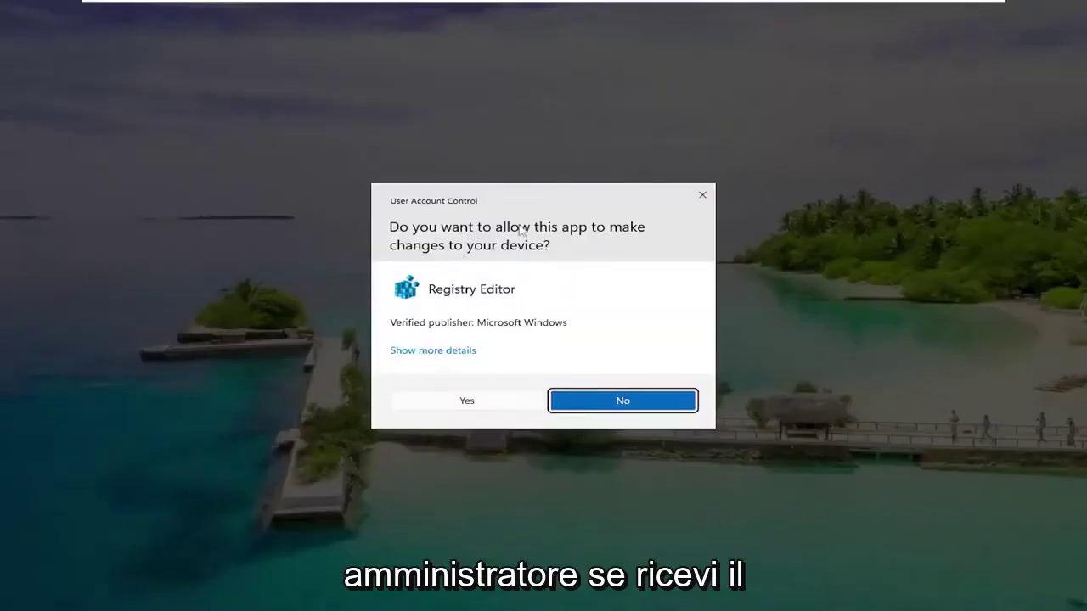
{"action": "left_click", "coordinate": [468, 406]}
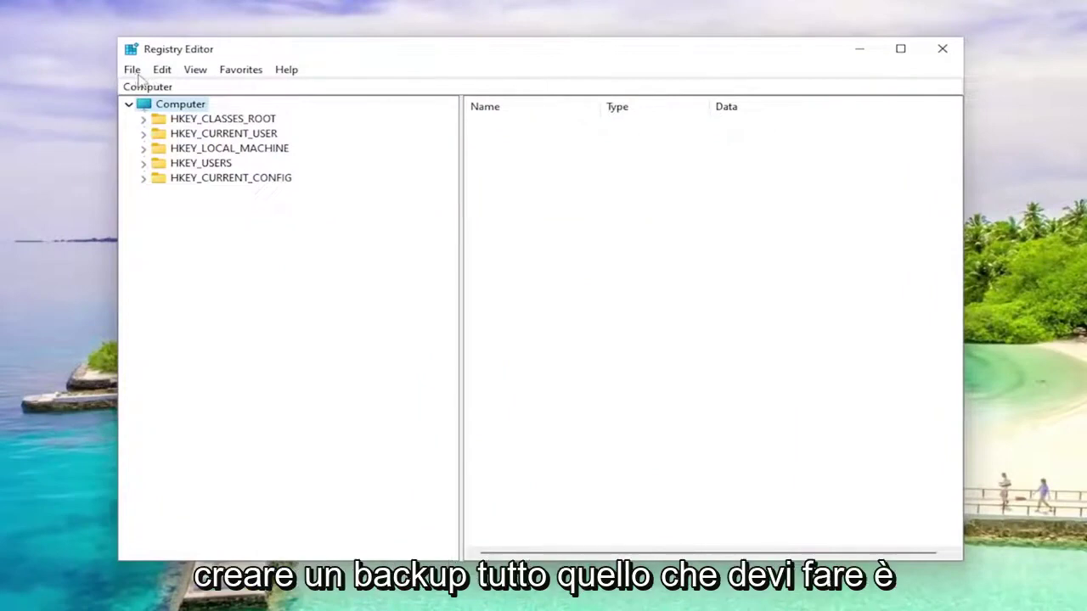
{"action": "left_click", "coordinate": [133, 70]}
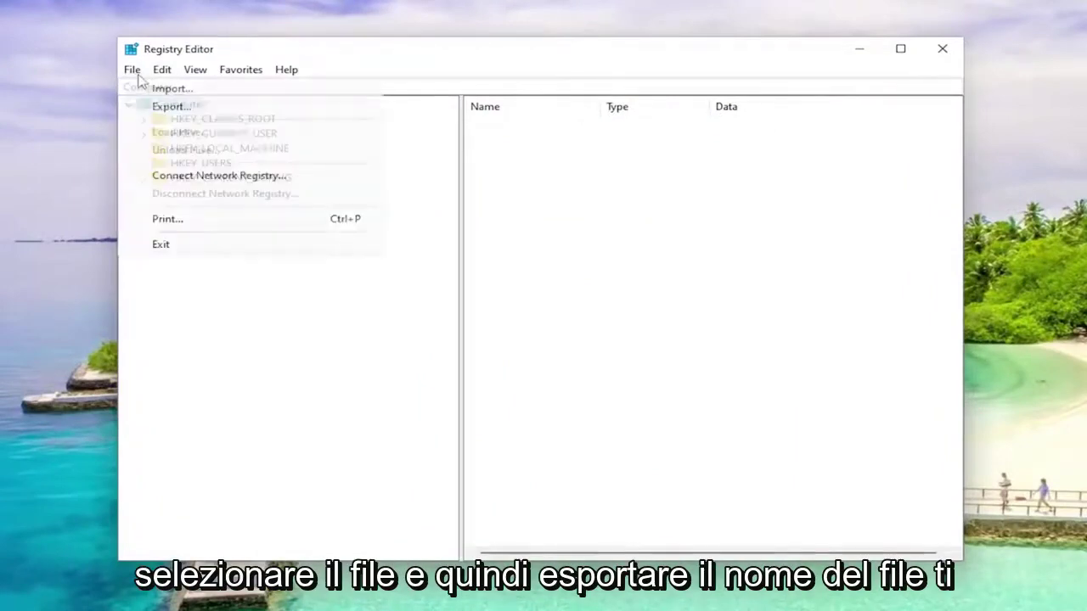
{"action": "left_click", "coordinate": [170, 105]}
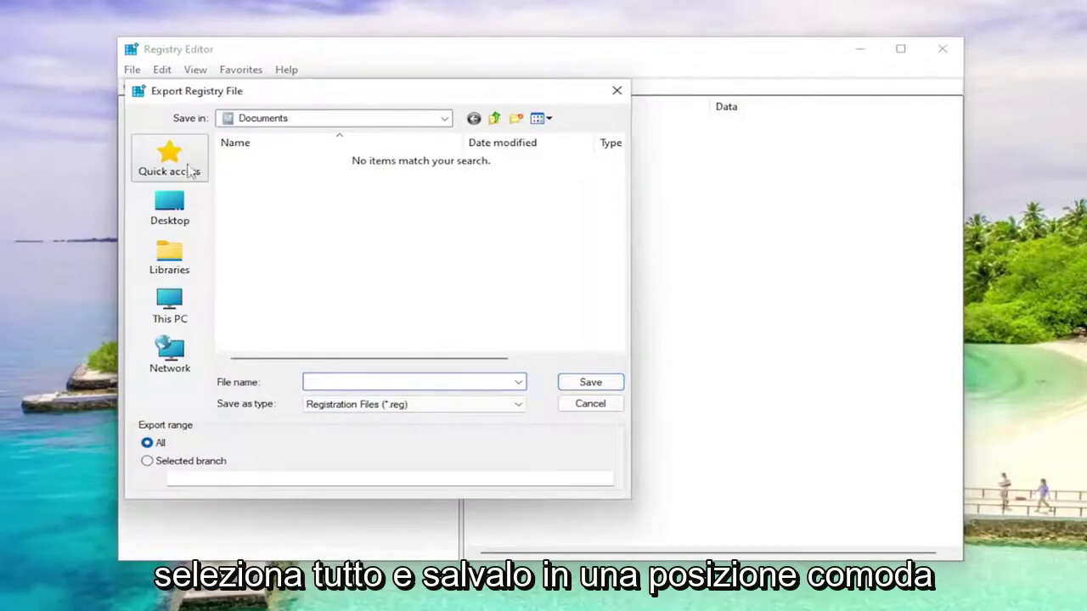
{"action": "left_click", "coordinate": [586, 405]}
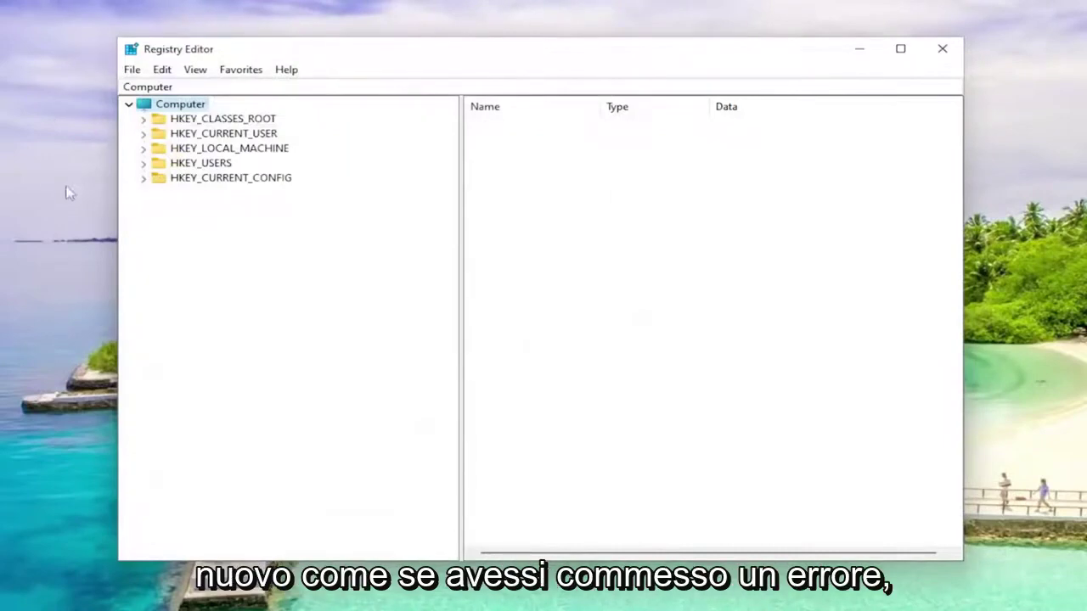
{"action": "left_click", "coordinate": [133, 70]}
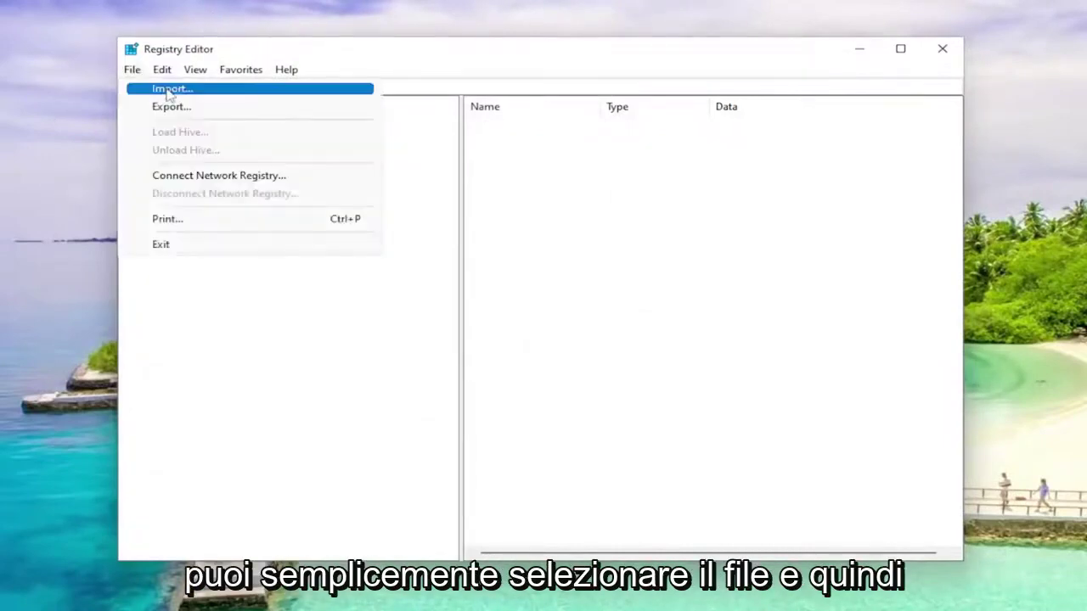
{"action": "left_click", "coordinate": [161, 89]}
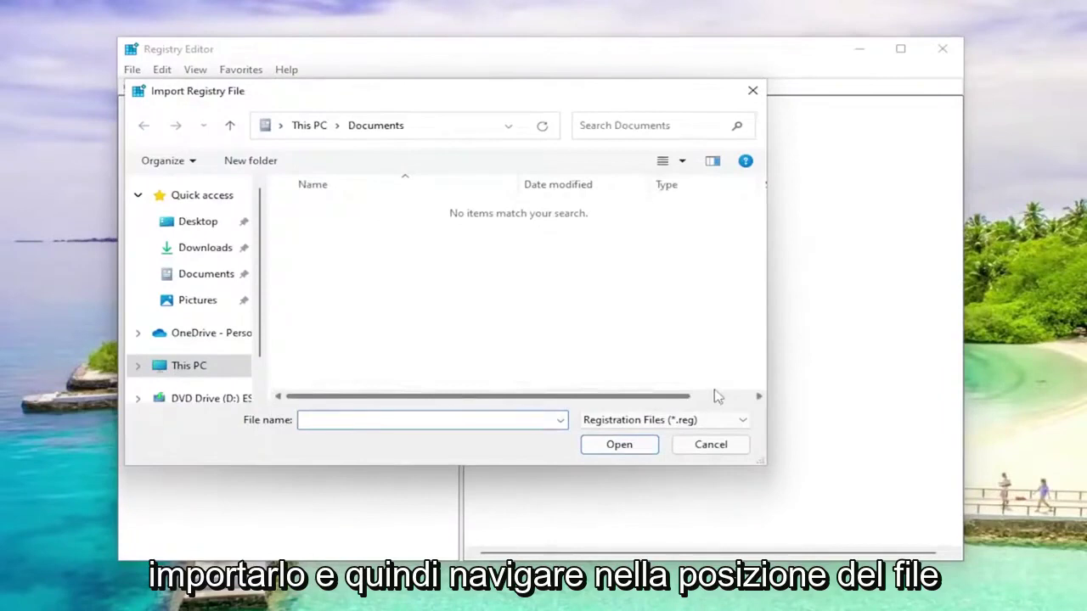
{"action": "left_click", "coordinate": [715, 450]}
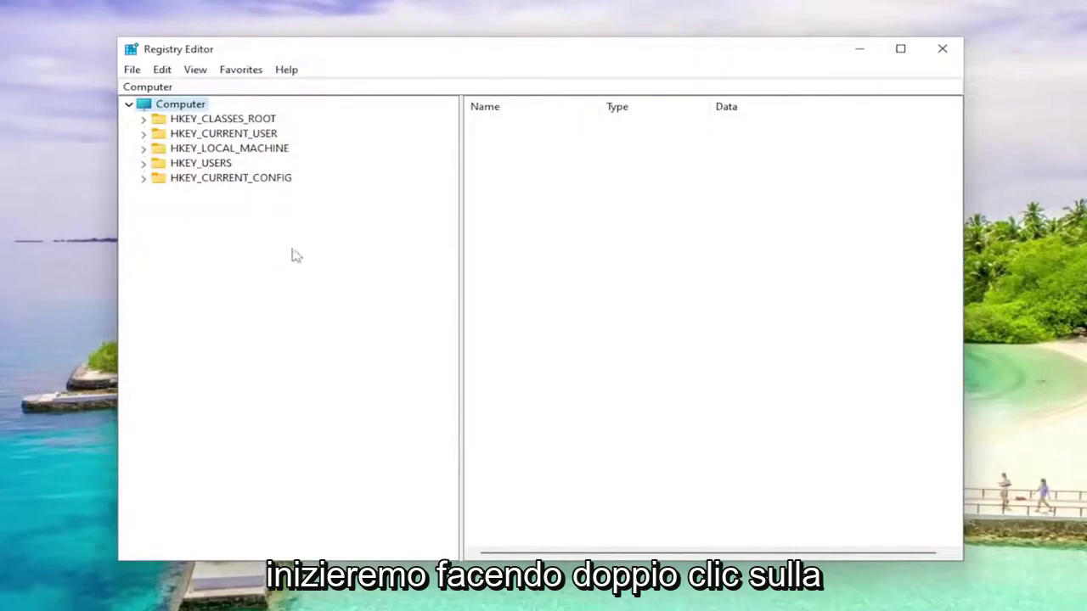
Expand HKEY_LOCAL_MACHINE\SYSTEM\CurrentControlSet\Control and select the Print key
{"action": "double_click", "coordinate": [255, 151]}
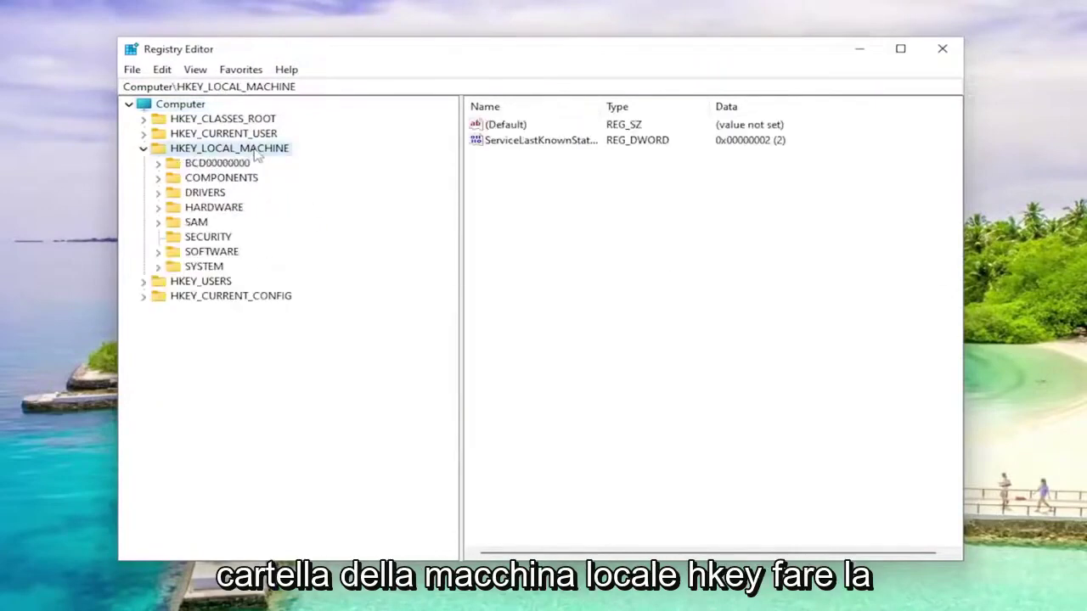
{"action": "double_click", "coordinate": [204, 267]}
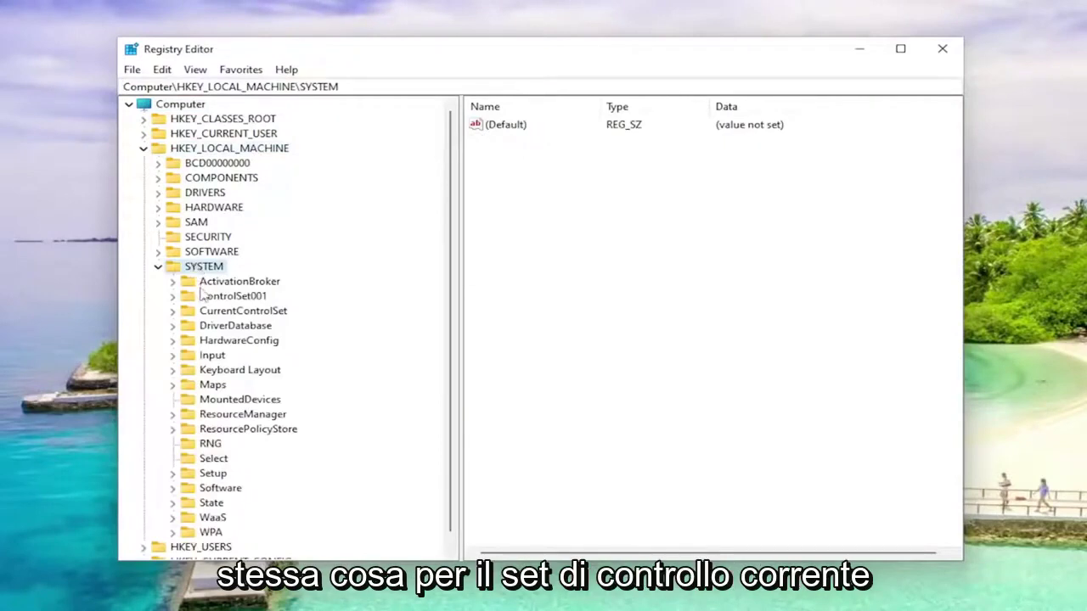
{"action": "left_click", "coordinate": [243, 313]}
{"action": "double_click", "coordinate": [243, 313]}
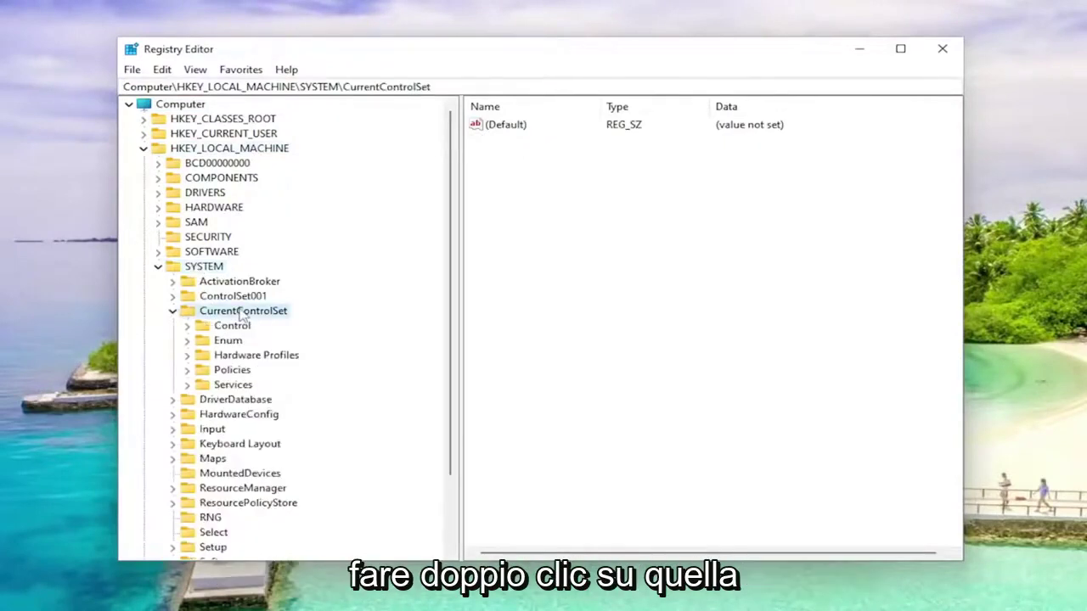
{"action": "left_click", "coordinate": [228, 326]}
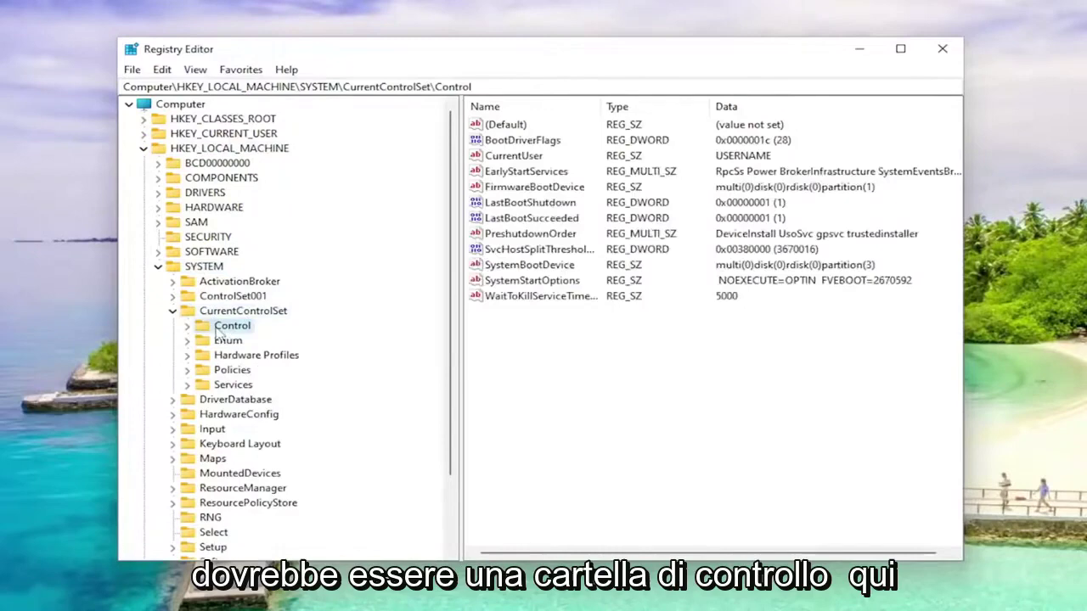
{"action": "double_click", "coordinate": [226, 330]}
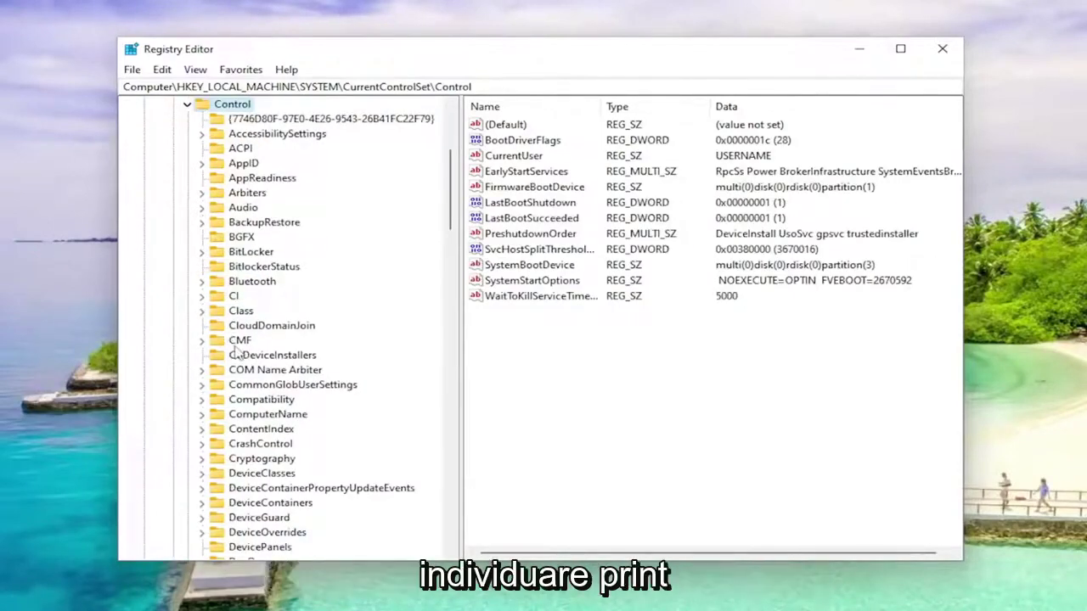
{"action": "scroll", "coordinate": [238, 361], "scroll_direction": "down", "scroll_amount": 7}
{"action": "scroll", "coordinate": [251, 378], "scroll_direction": "down", "scroll_amount": 5}
{"action": "scroll", "coordinate": [255, 383], "scroll_direction": "down", "scroll_amount": 3}
{"action": "scroll", "coordinate": [268, 425], "scroll_direction": "down", "scroll_amount": 6}
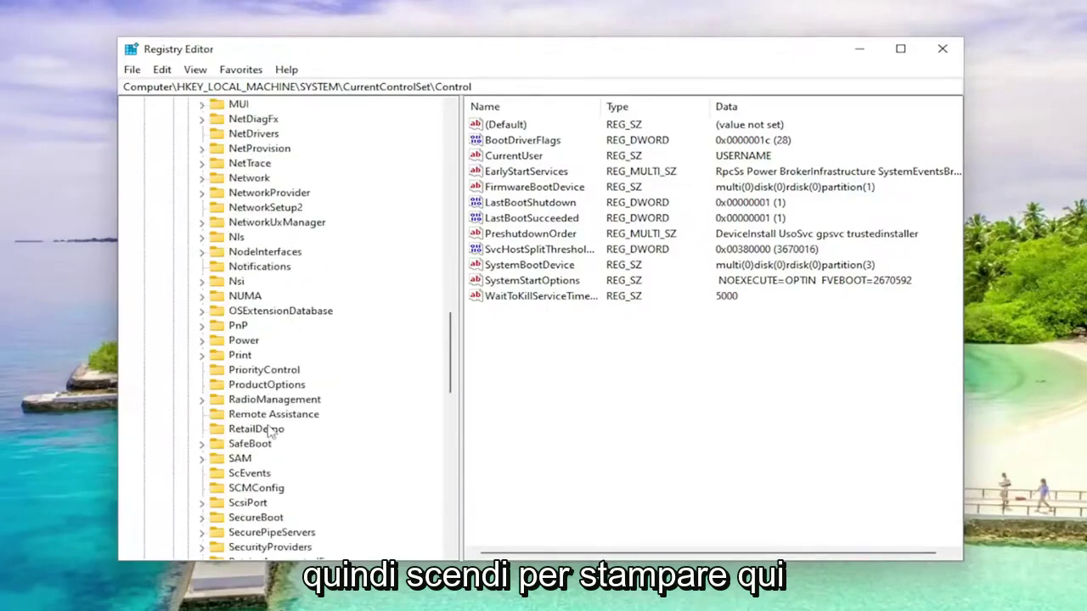
{"action": "left_click", "coordinate": [242, 357]}
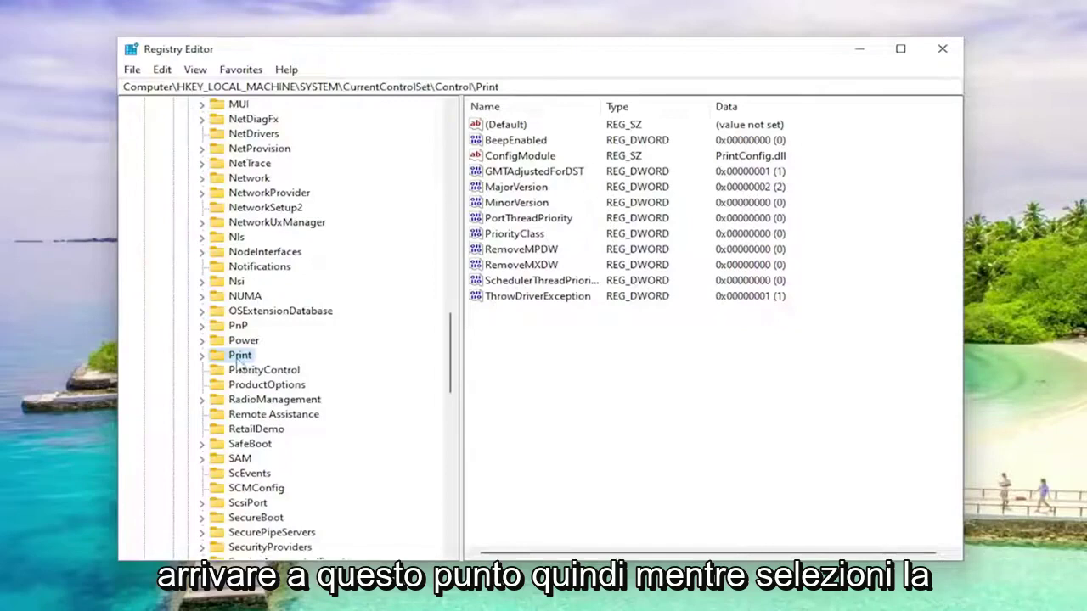
Create a DWORD (32-bit) value named RpcAuthnLevelPrivacyEnabled in the Print key
{"action": "right_click", "coordinate": [552, 355]}
{"action": "mouse_move", "coordinate": [603, 371]}
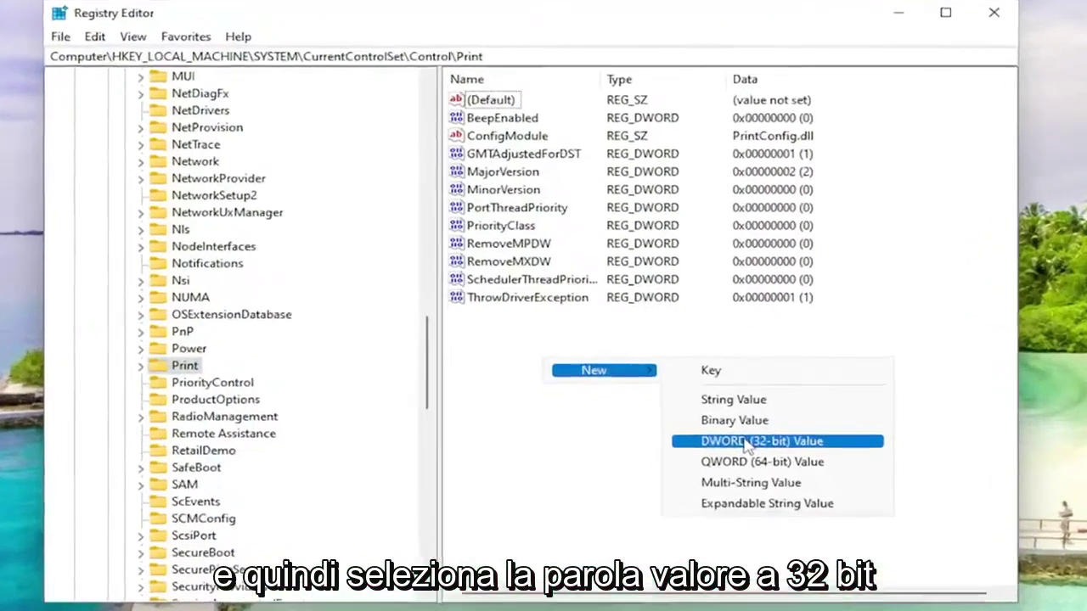
{"action": "left_click", "coordinate": [726, 422]}
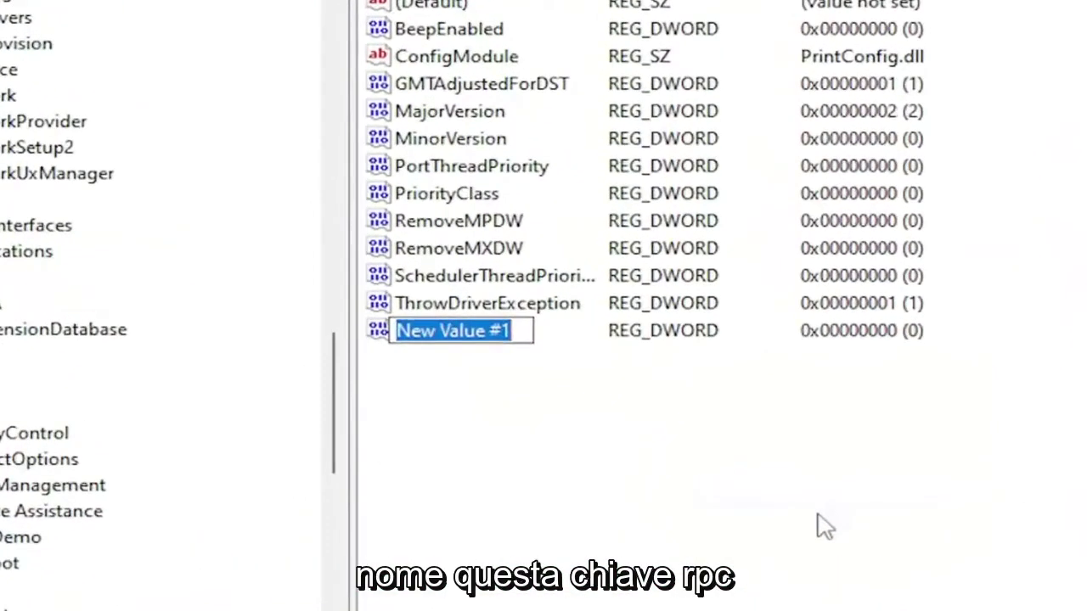
{"action": "type", "text": "Rpc"}
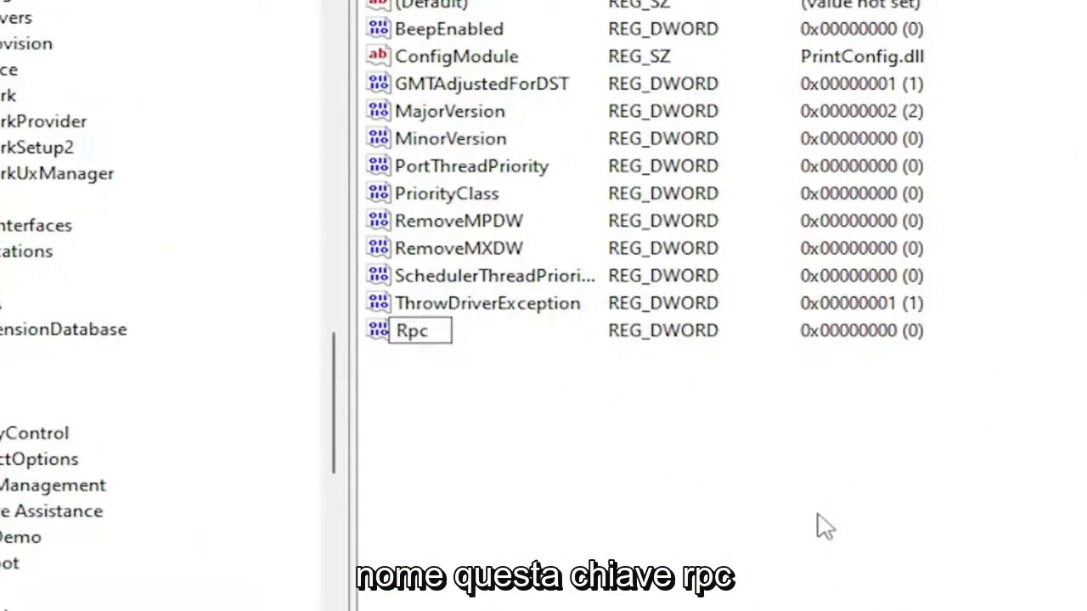
{"action": "type", "text": "Aut"}
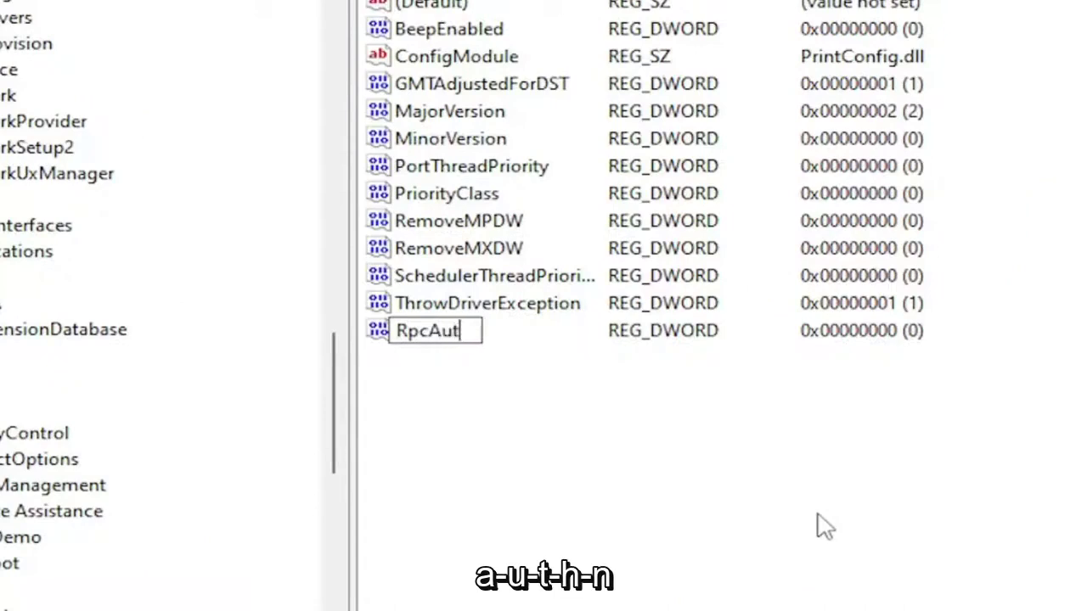
{"action": "type", "text": "hn"}
{"action": "type", "text": "Leve"}
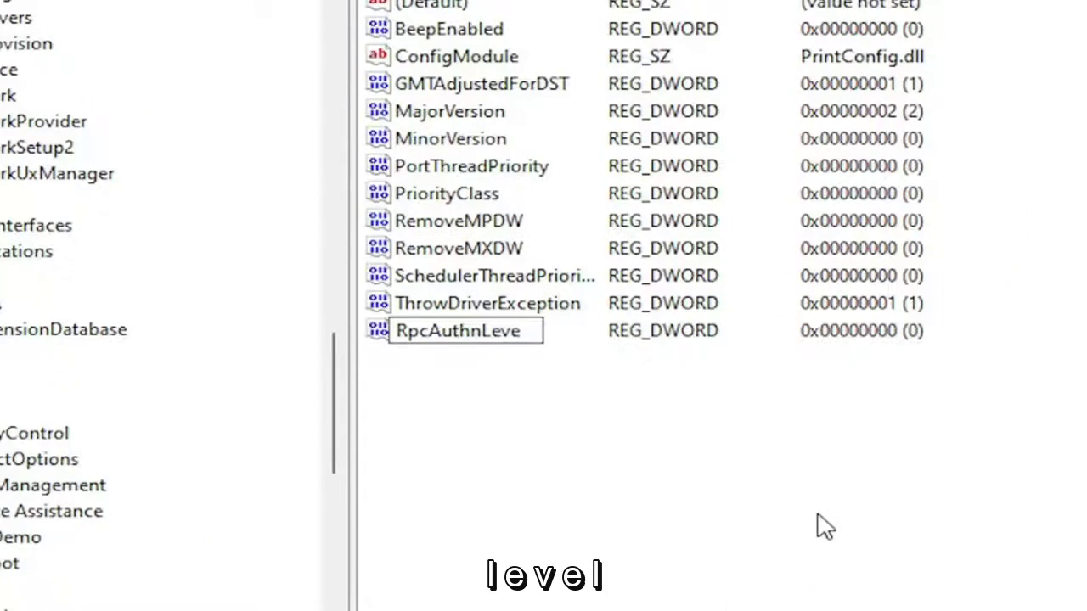
{"action": "type", "text": "l"}
{"action": "type", "text": "Pri"}
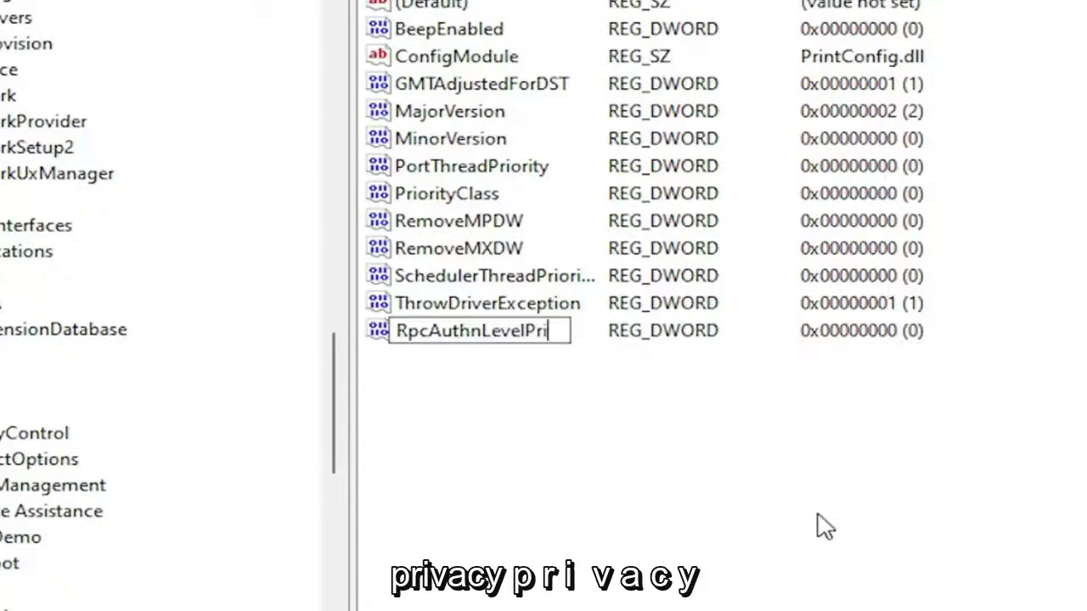
{"action": "type", "text": "vacy"}
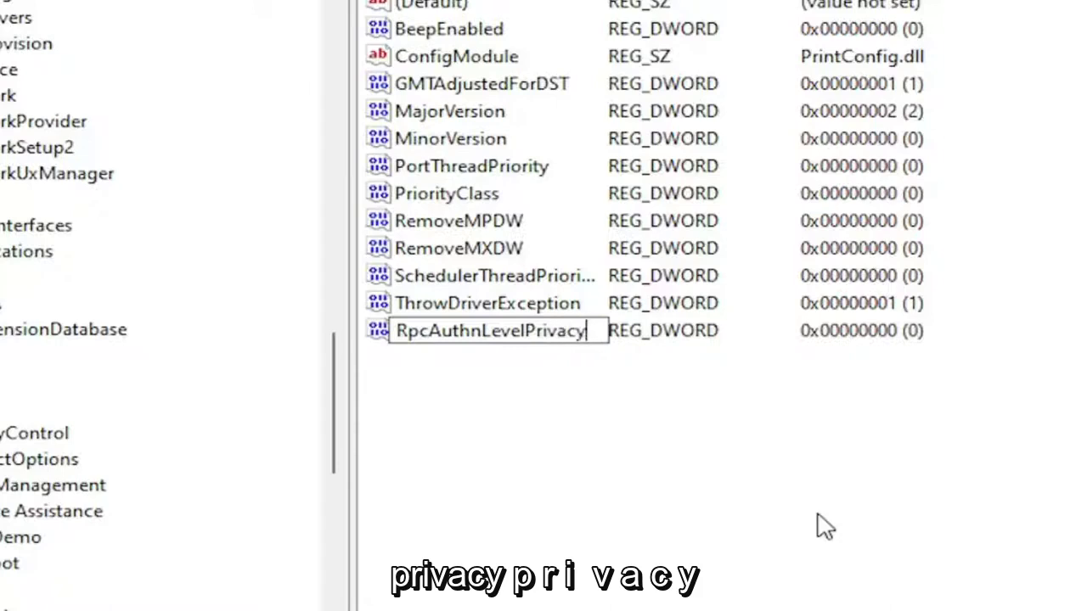
{"action": "type", "text": "Enabled"}
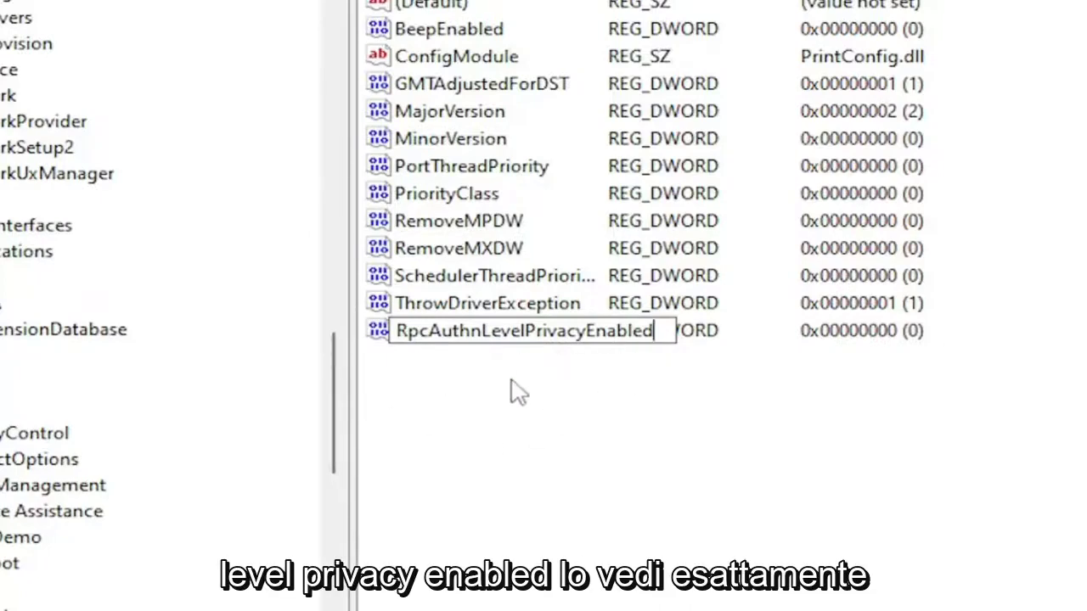
{"action": "left_click", "coordinate": [549, 426]}
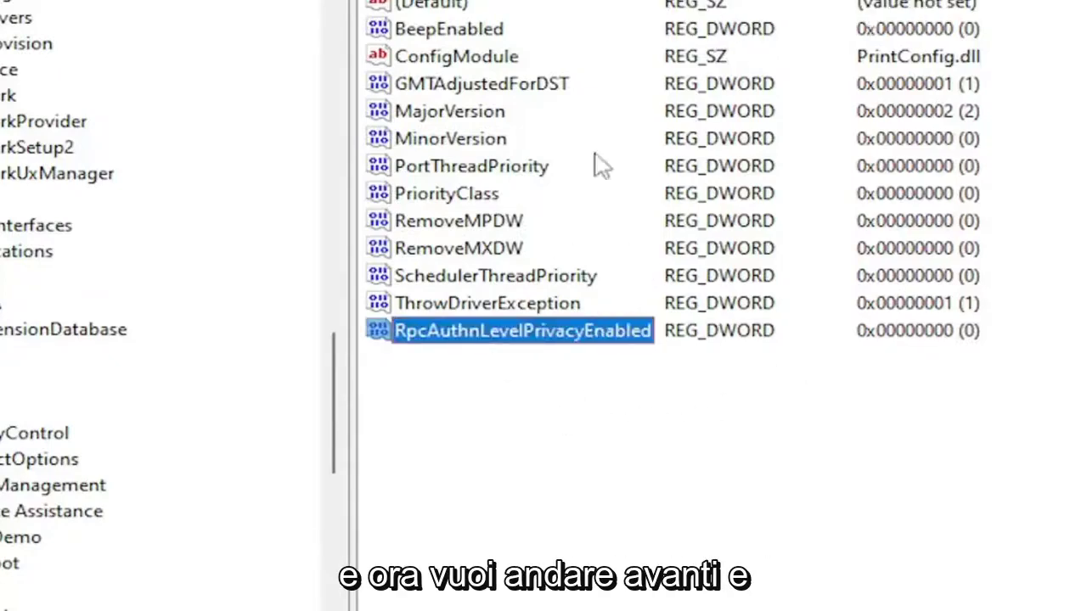
Open RpcAuthnLevelPrivacyEnabled in the Edit DWORD dialog and confirm value data 0
{"action": "left_click", "coordinate": [534, 381]}
{"action": "double_click", "coordinate": [624, 366]}
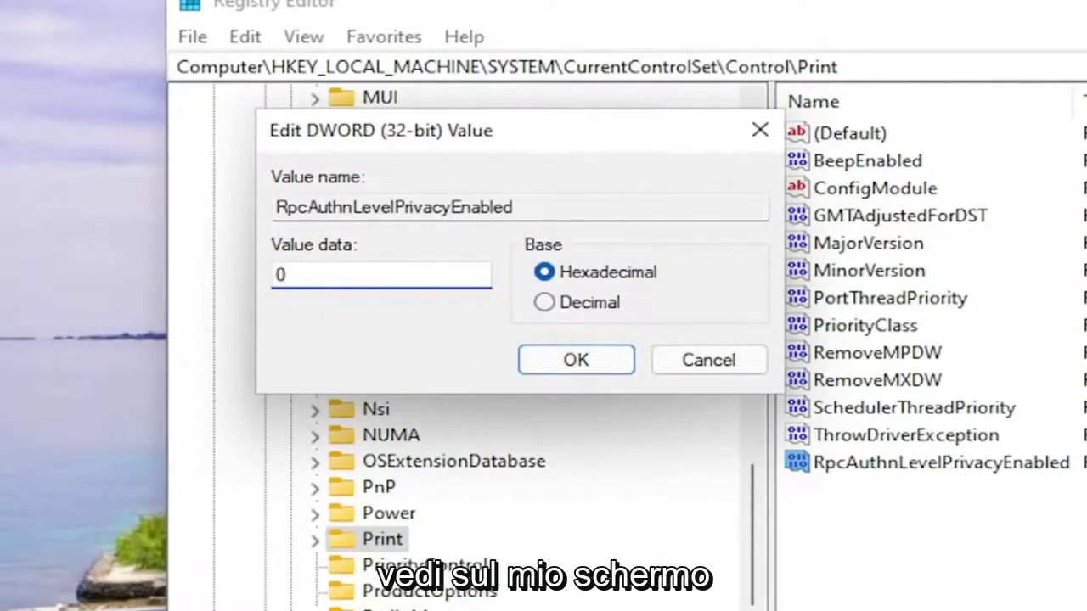
{"action": "left_click", "coordinate": [600, 364]}
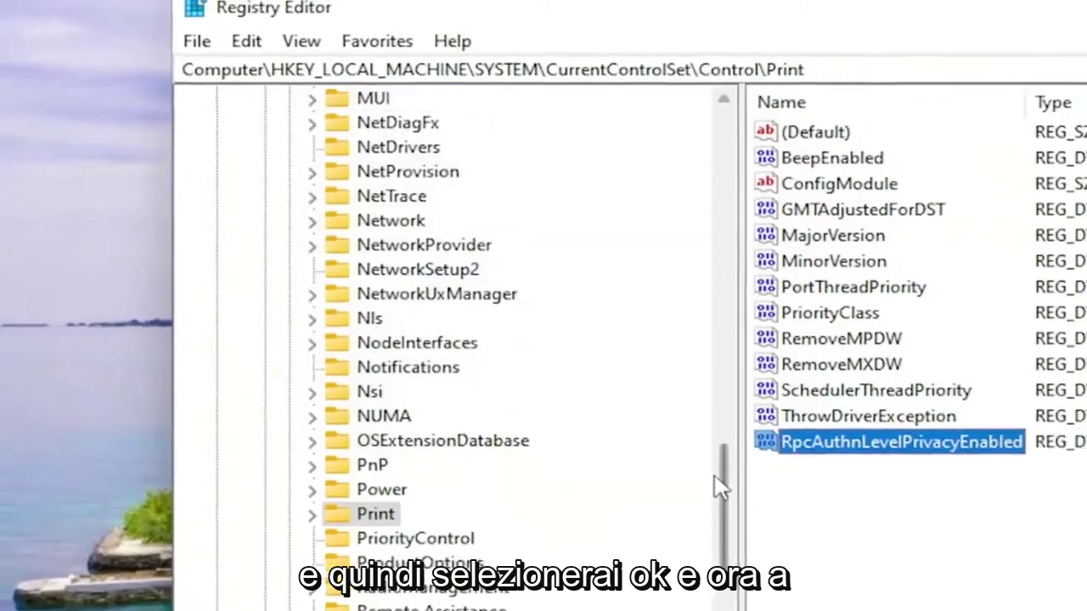
{"action": "scroll", "coordinate": [720, 488], "scroll_direction": "up", "scroll_amount": 5}
{"action": "scroll", "coordinate": [720, 488], "scroll_direction": "up", "scroll_amount": 5}
{"action": "scroll", "coordinate": [510, 340], "scroll_direction": "up", "scroll_amount": 3}
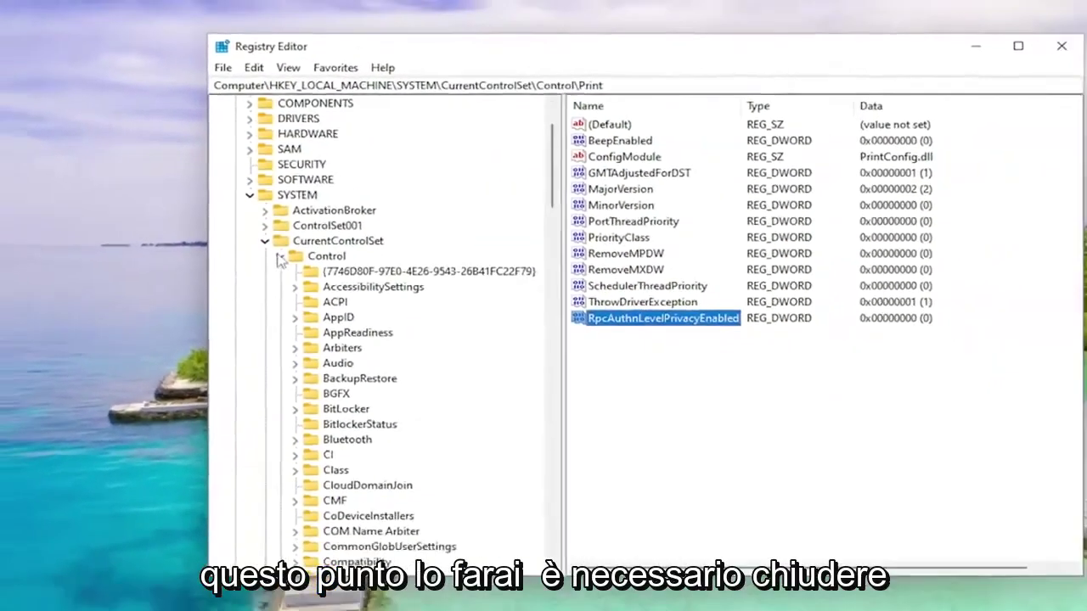
Collapse the key tree, close Registry Editor, and open the Start button's quick-link menu
{"action": "left_click", "coordinate": [280, 255]}
{"action": "left_click", "coordinate": [256, 216]}
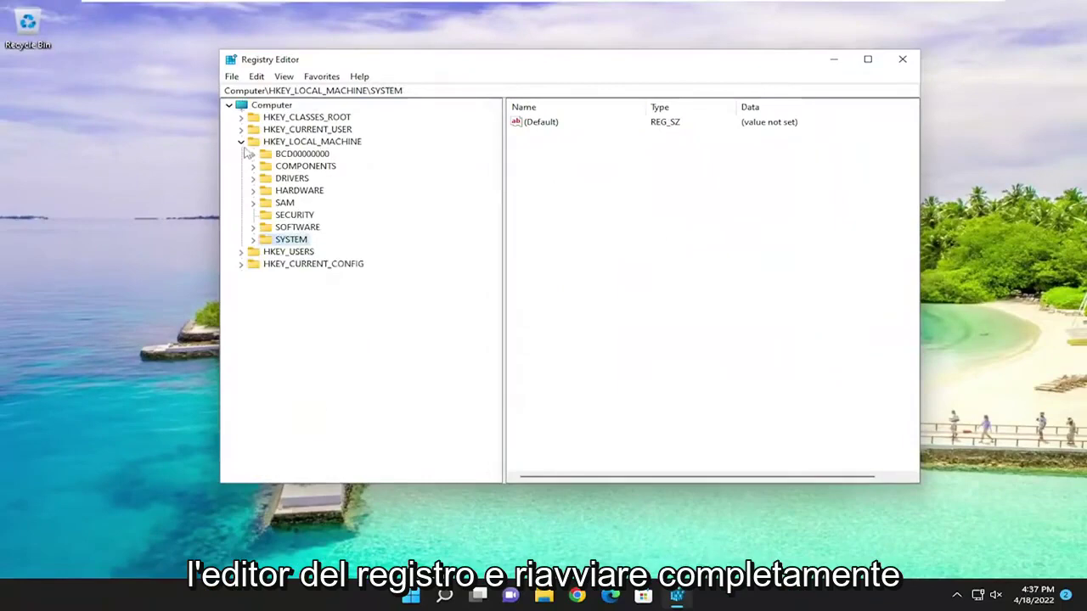
{"action": "left_click", "coordinate": [241, 141]}
{"action": "left_click", "coordinate": [272, 105]}
{"action": "left_click", "coordinate": [901, 59]}
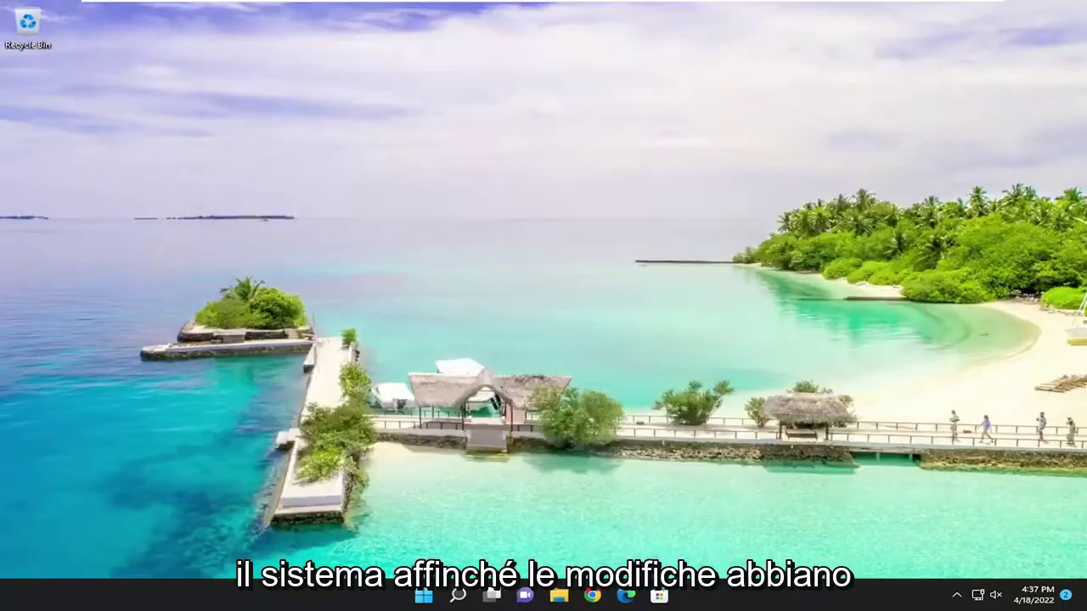
{"action": "right_click", "coordinate": [423, 596]}
{"action": "mouse_move", "coordinate": [414, 541]}
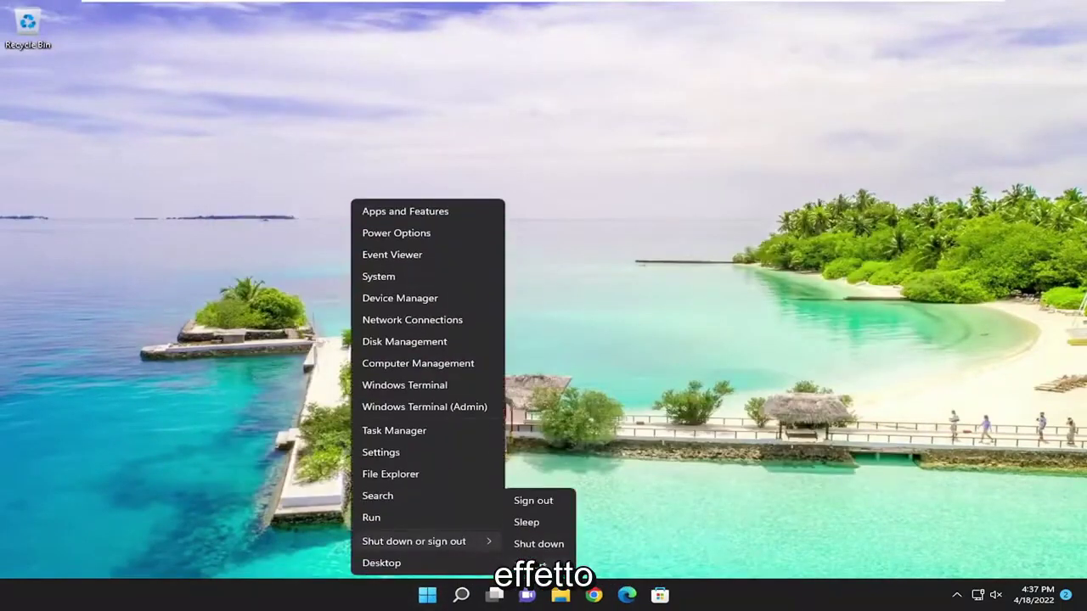